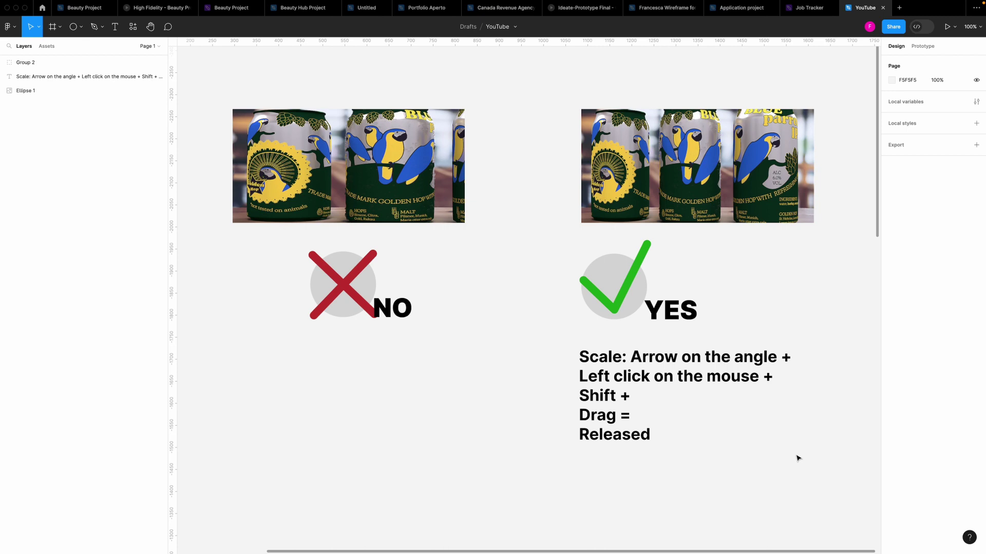
Draw a 460×287 rectangle below the text
scroll(794, 458, "down", 5)
scroll(798, 458, "down", 4)
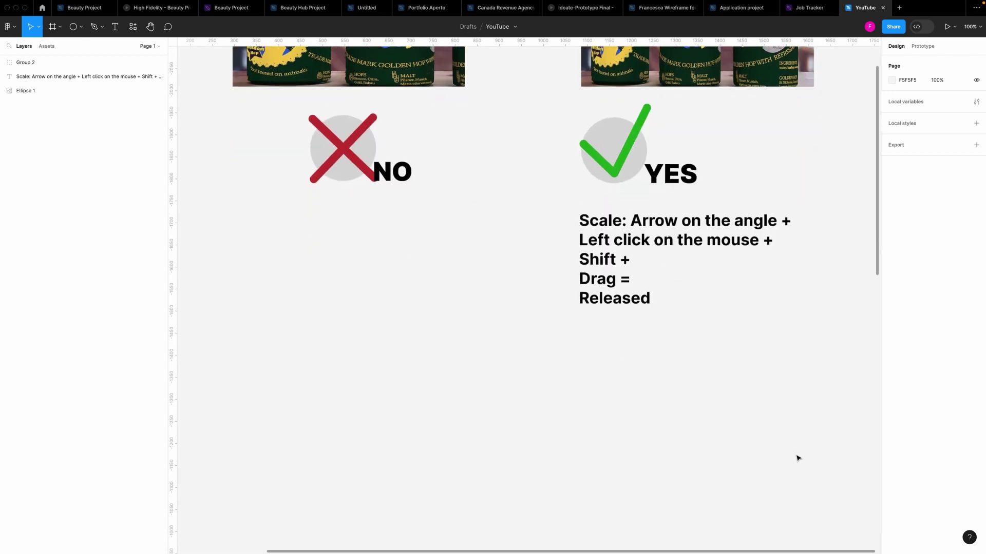
scroll(797, 458, "down", 3)
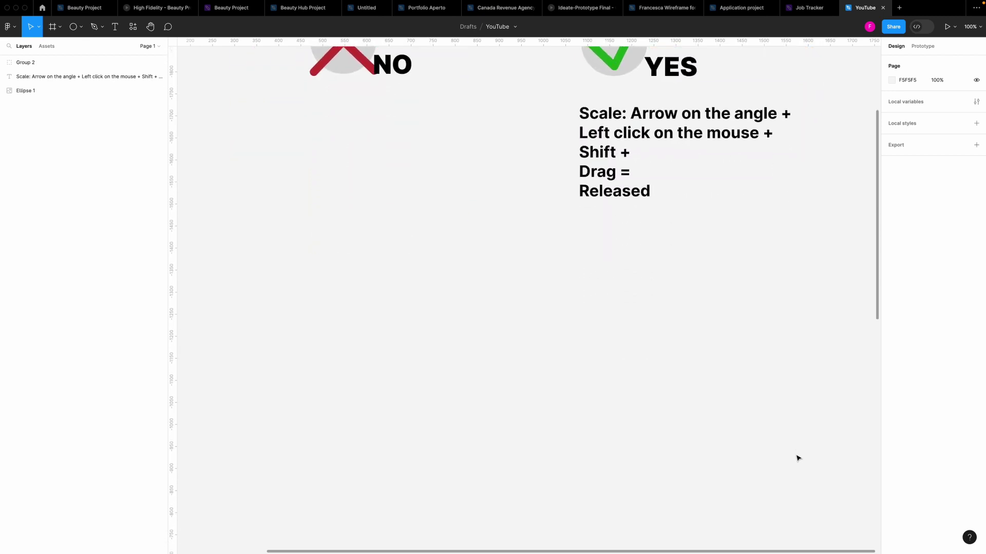
scroll(798, 458, "down", 1)
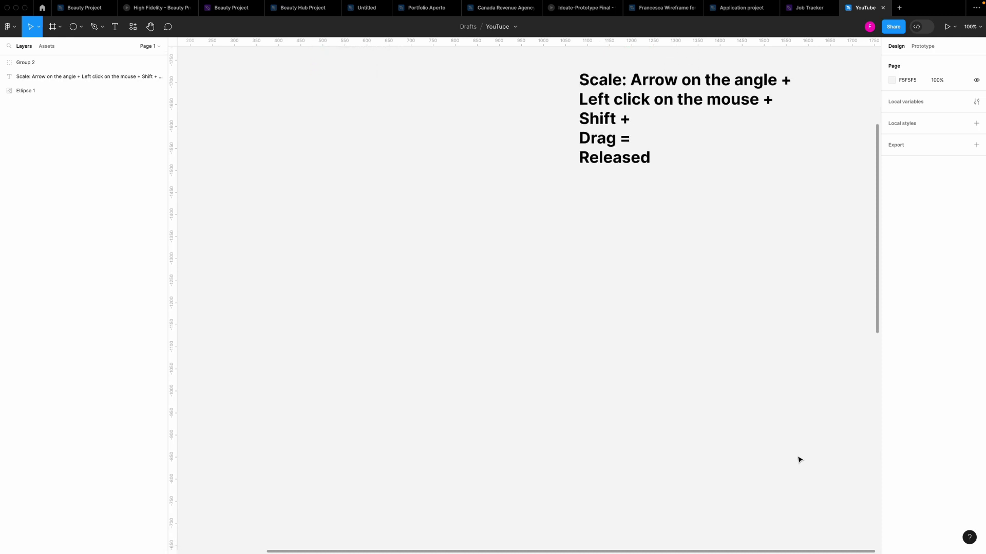
left_click(78, 29)
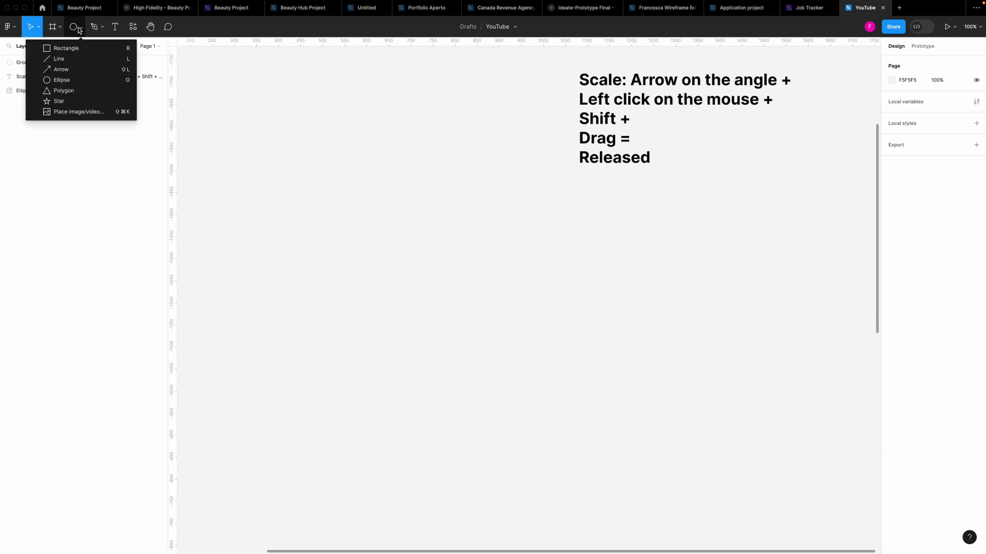
left_click(81, 48)
mouse_move(522, 268)
left_mouse_down()
mouse_move(695, 352)
mouse_move(725, 394)
left_mouse_up()
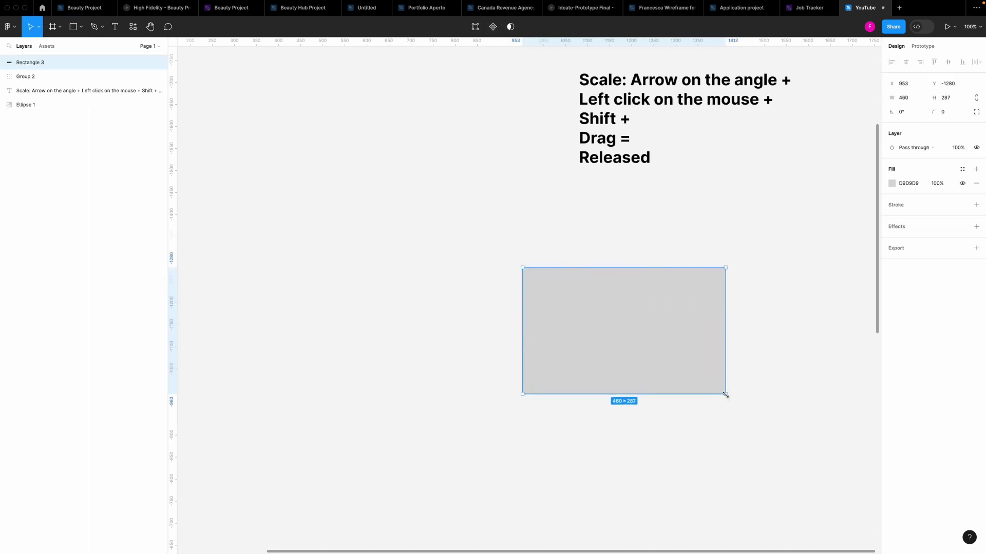
Give the rectangle an image fill using the Golden hop beer-can photo
left_click(892, 183)
left_click(809, 203)
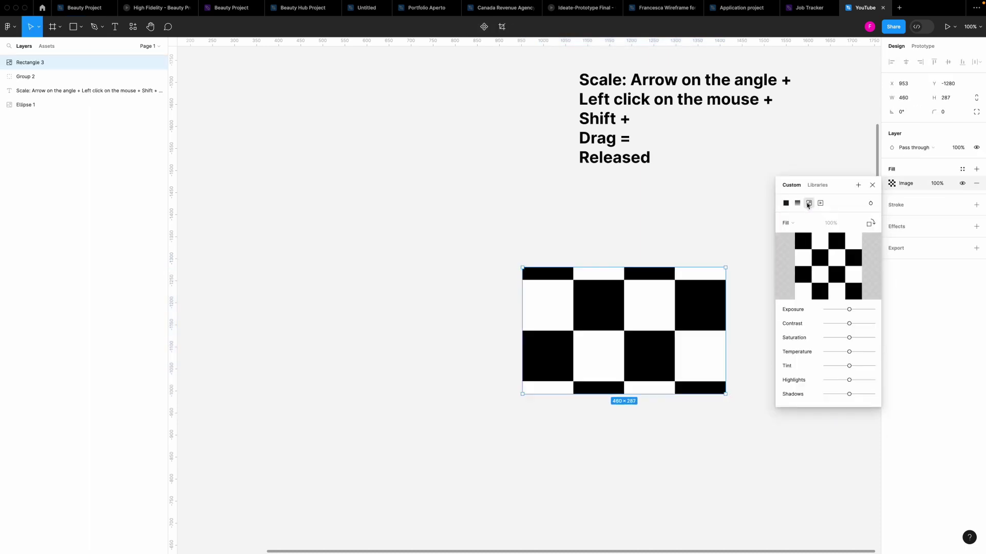
left_click(829, 264)
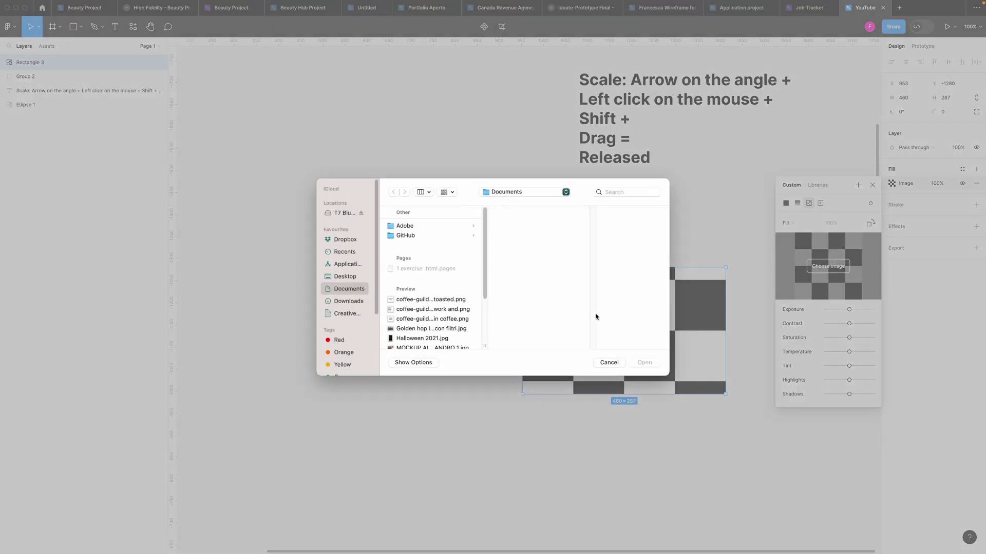
left_click(414, 331)
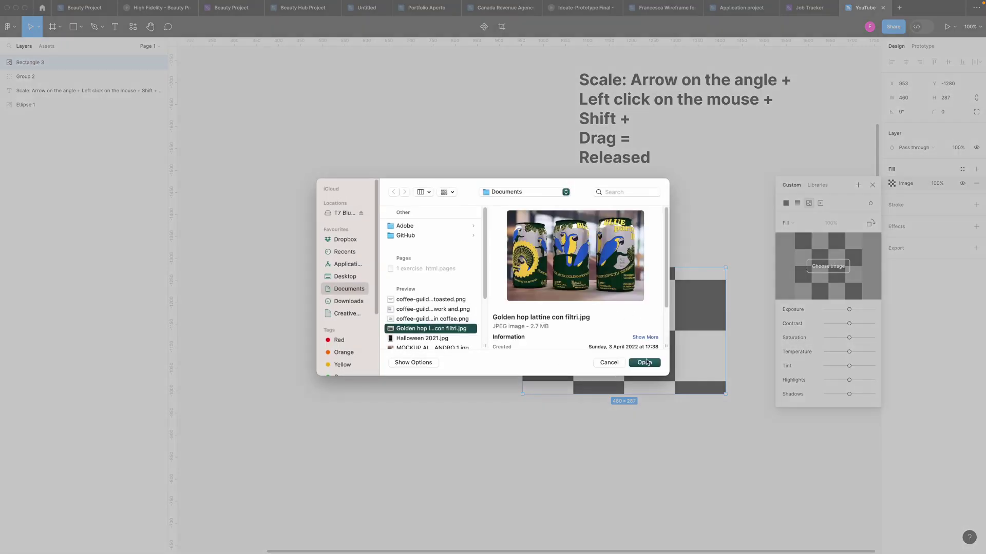
key("Return")
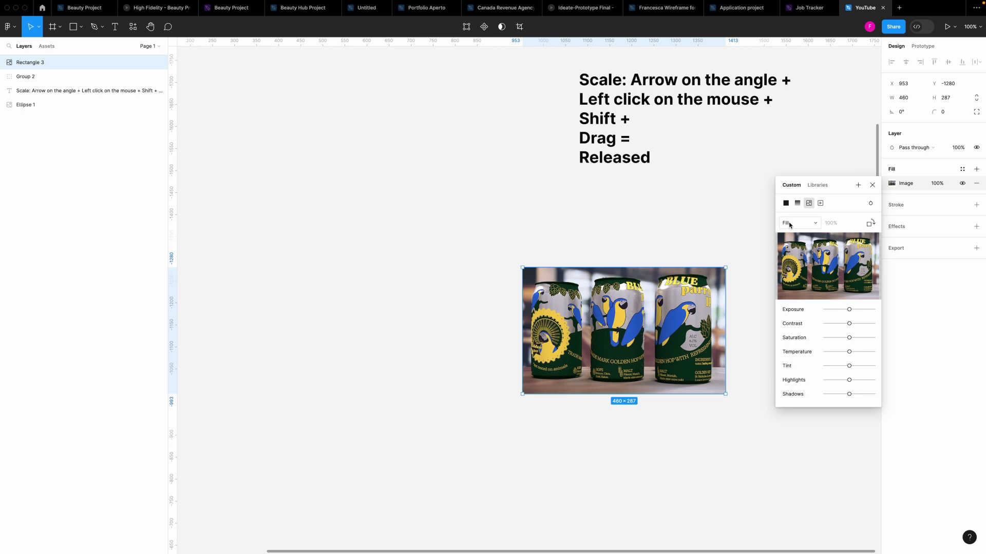
Switch the rectangle's image fill scaling mode to Crop
left_click(792, 224)
left_click(790, 224)
left_click(816, 225)
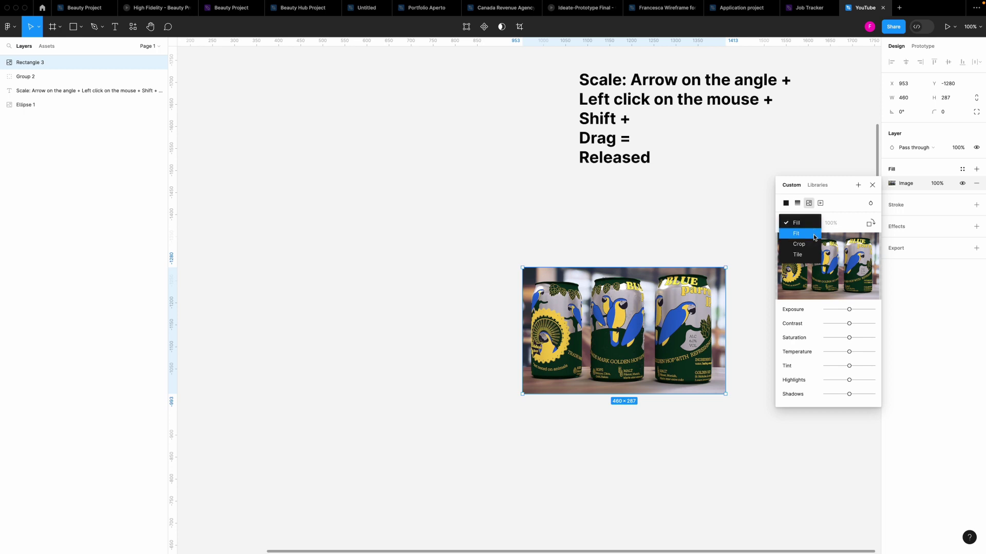
left_click(801, 244)
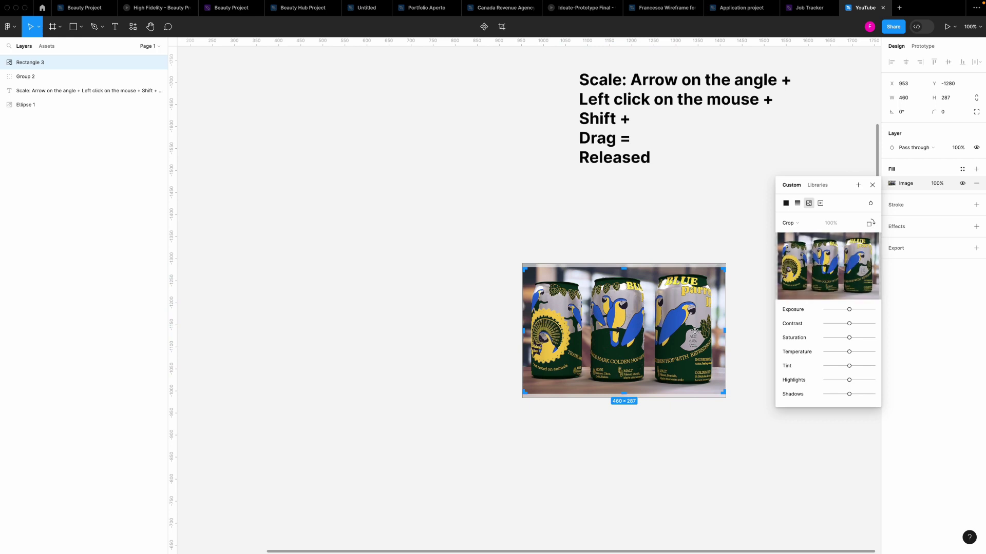
Crop the photo to the middle can at 203×351 and move it beside the instructions
mouse_move(693, 331)
left_mouse_down()
mouse_move(601, 414)
mouse_move(638, 337)
mouse_move(703, 392)
mouse_move(715, 310)
mouse_move(696, 334)
left_mouse_up()
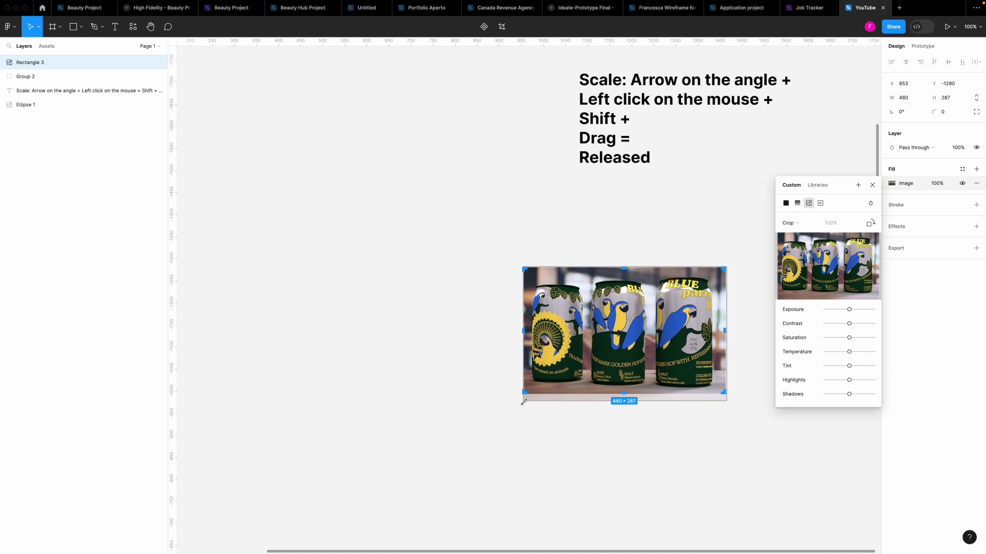
left_click_drag(523, 403, 479, 418)
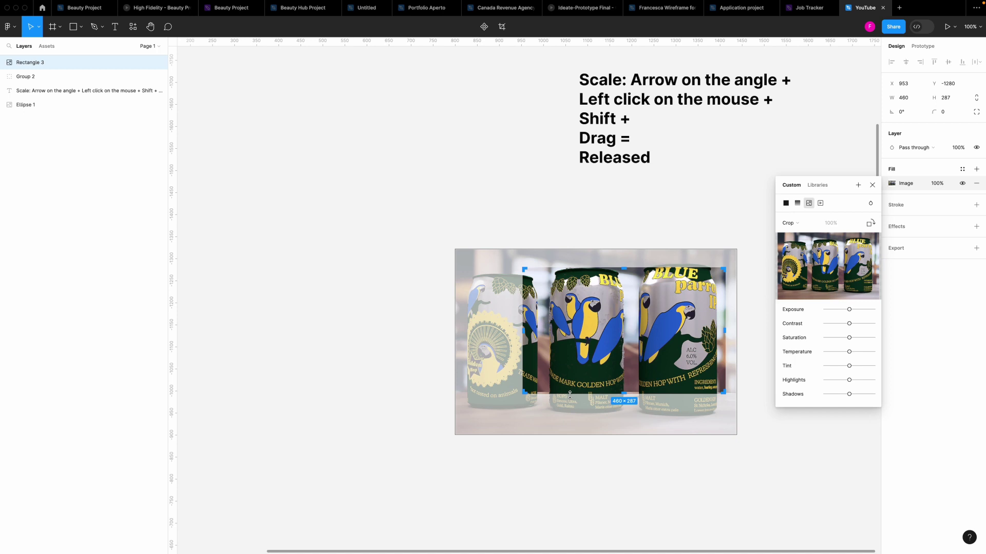
left_click_drag(569, 394, 570, 417)
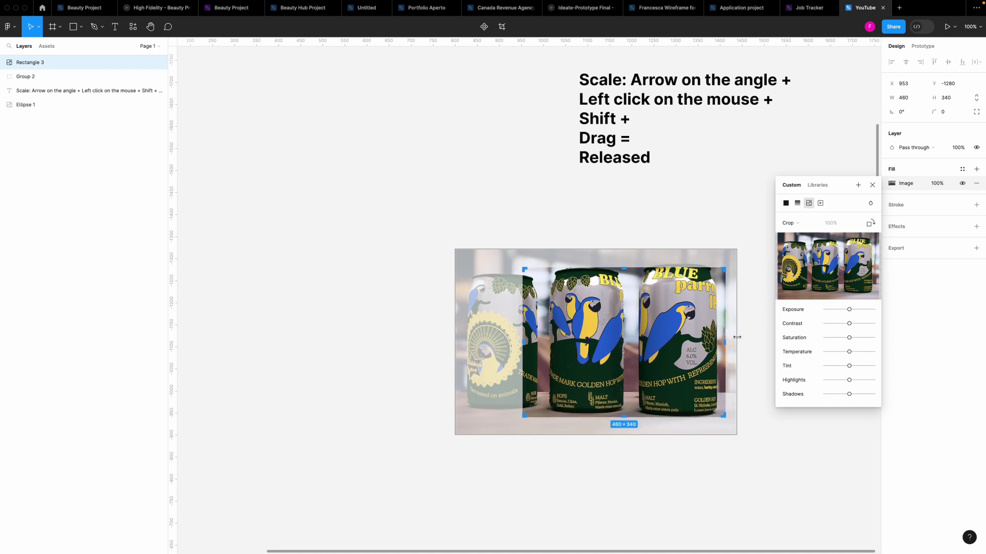
left_click_drag(725, 343, 631, 342)
left_click_drag(579, 268, 580, 263)
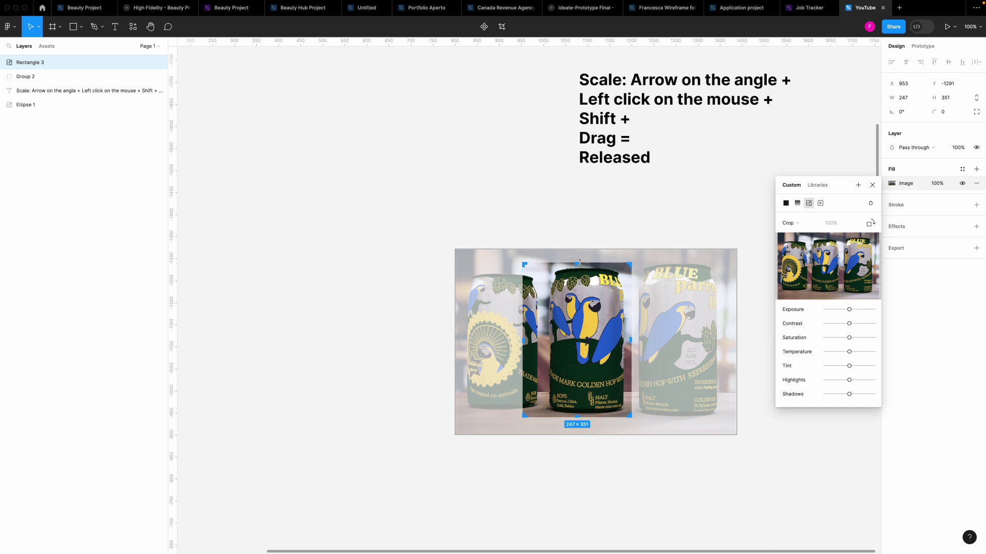
left_click_drag(524, 340, 542, 342)
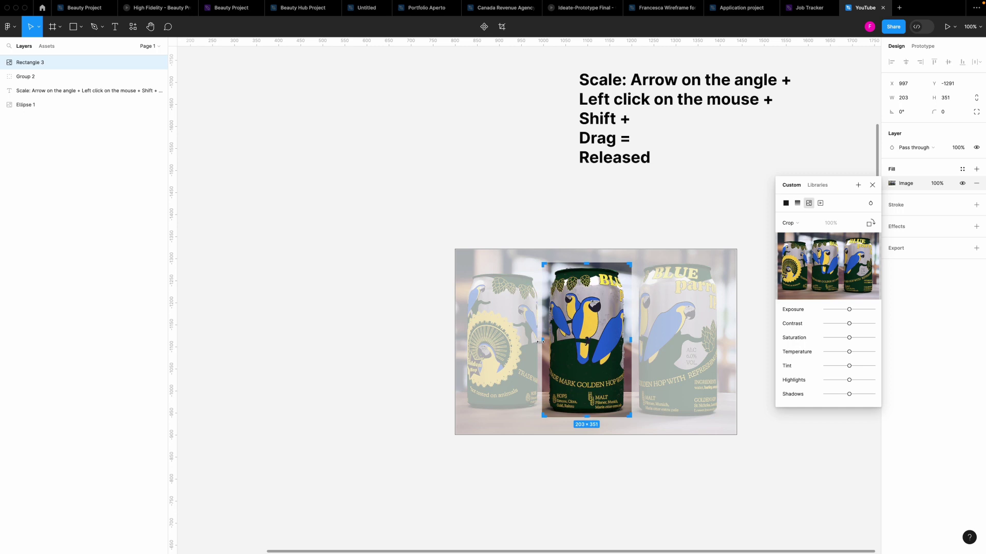
key("Return")
left_click_drag(589, 348, 490, 158)
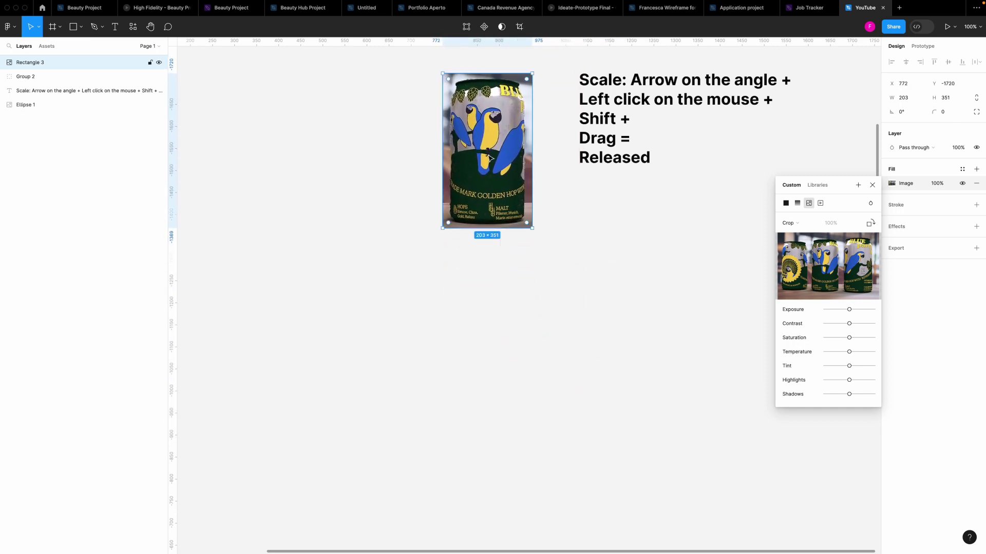
Draw a 299×299 circle below the cropped can
left_click(79, 30)
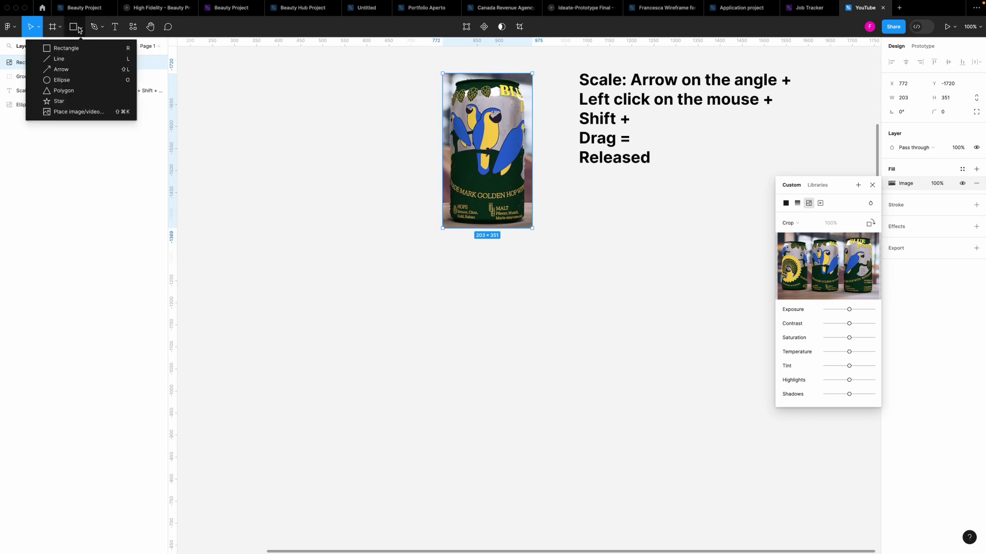
left_click(76, 81)
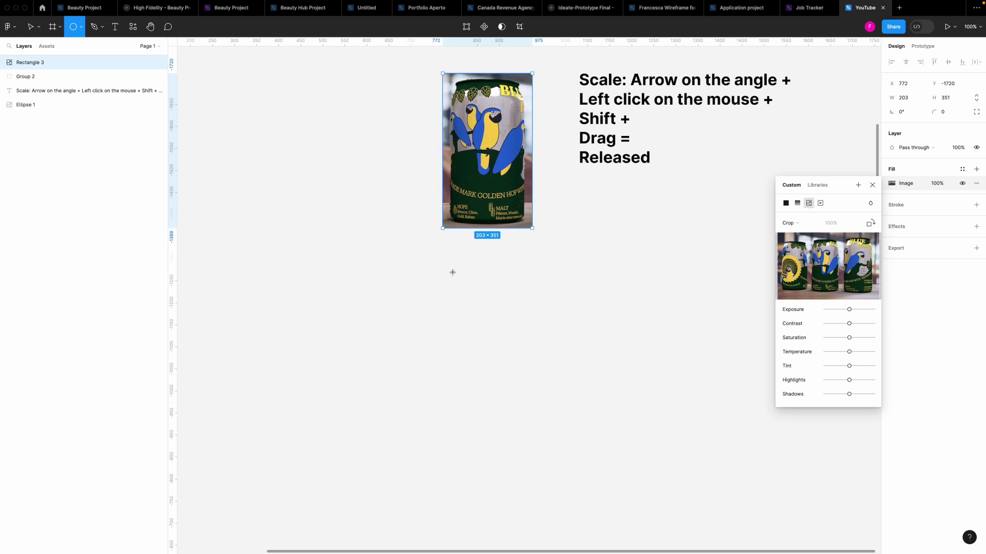
left_click_drag(453, 272, 583, 362)
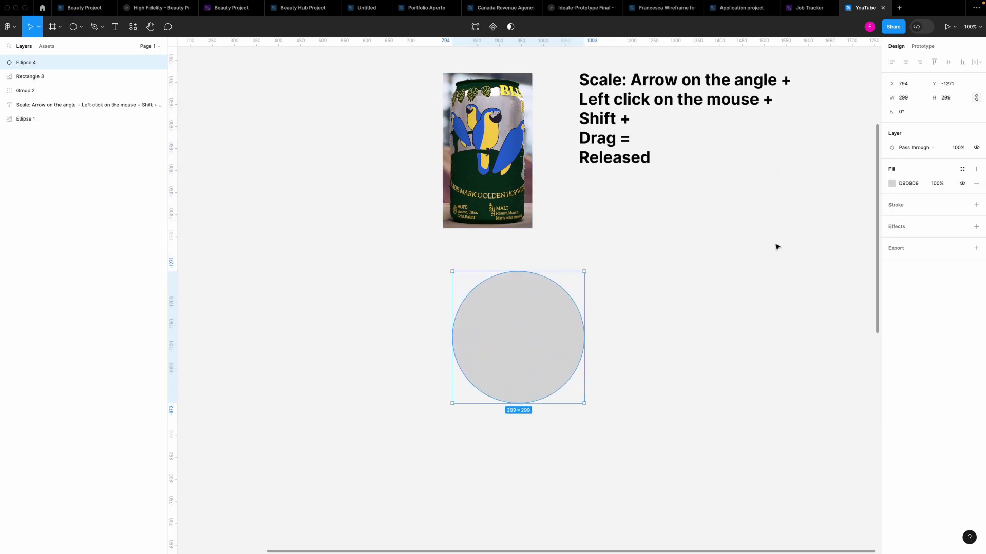
Give the circle an image fill using the Golden hop beer-can photo
left_click(893, 184)
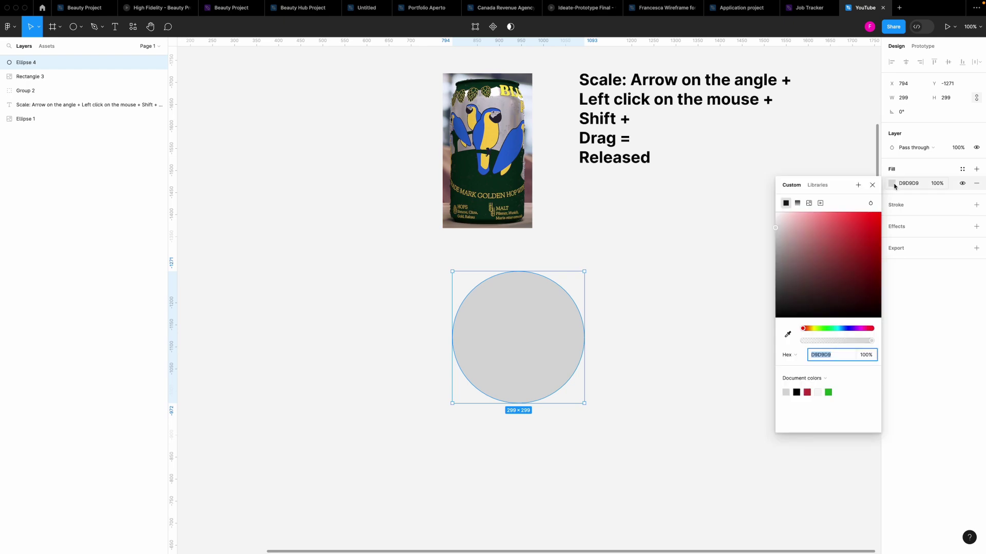
left_click(809, 203)
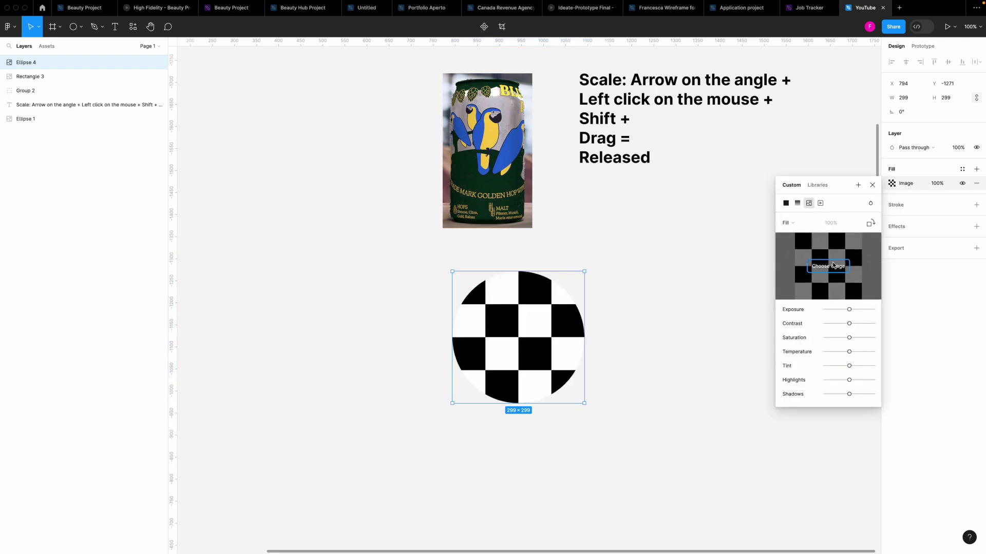
left_click(832, 266)
left_click(413, 330)
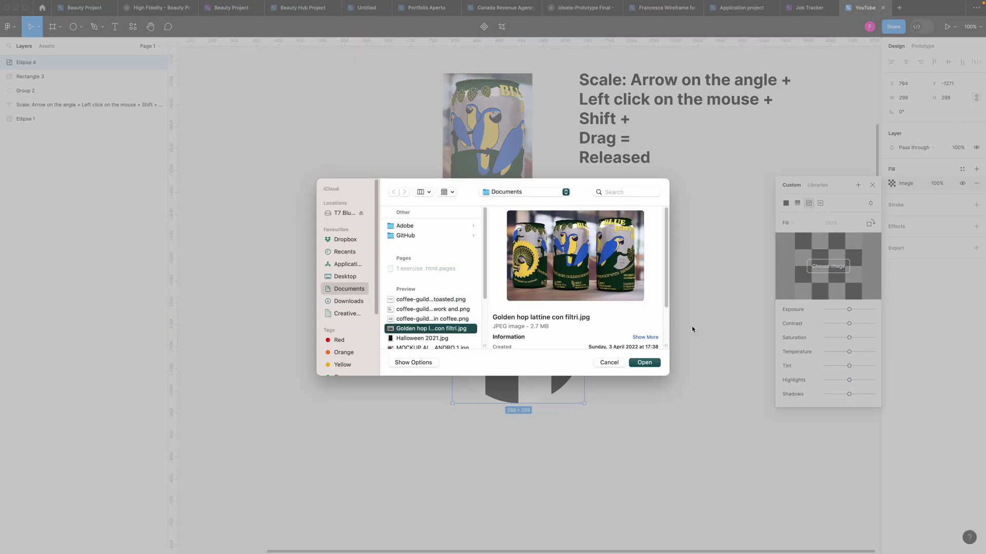
left_click(648, 363)
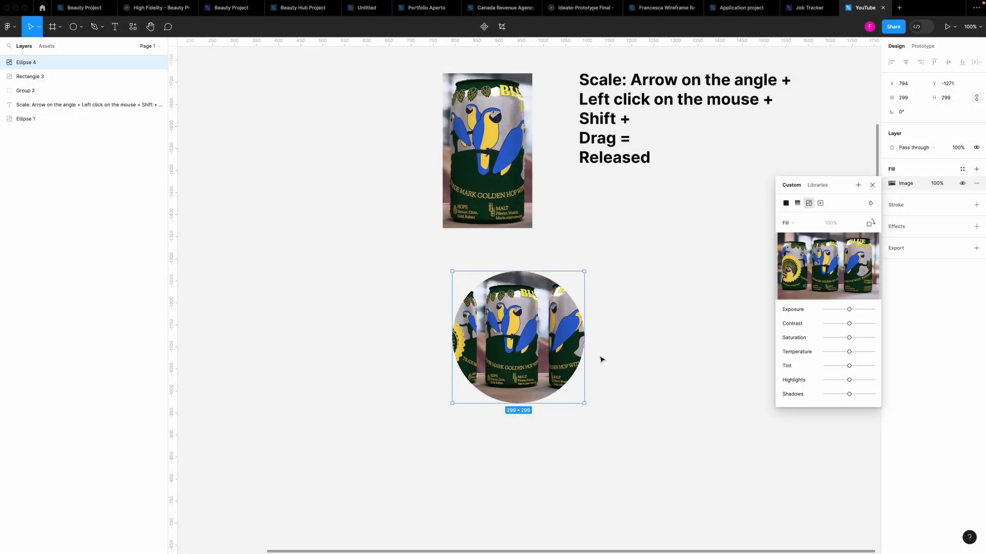
Set the circle's image to Crop mode, then enlarge and shift the photo inside it
left_click(785, 226)
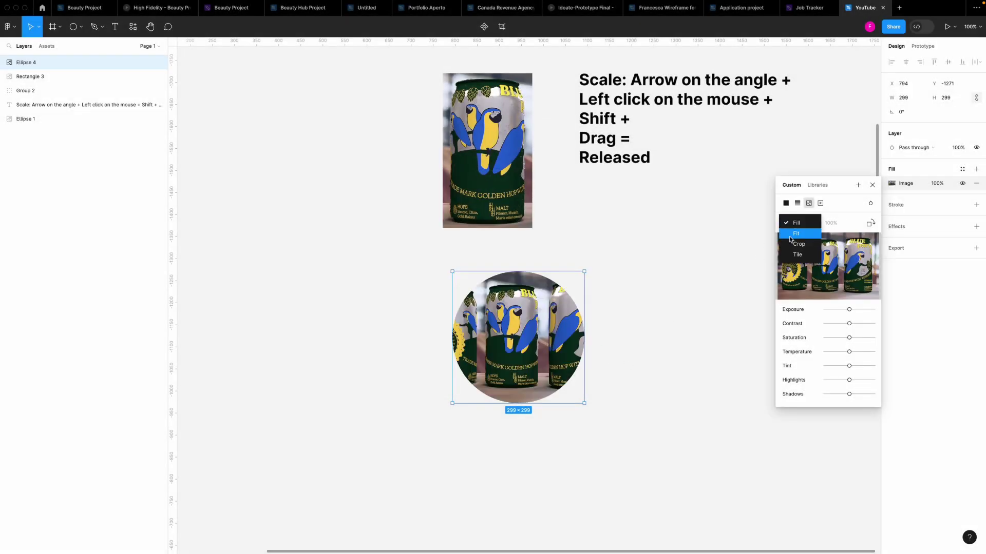
left_click(799, 244)
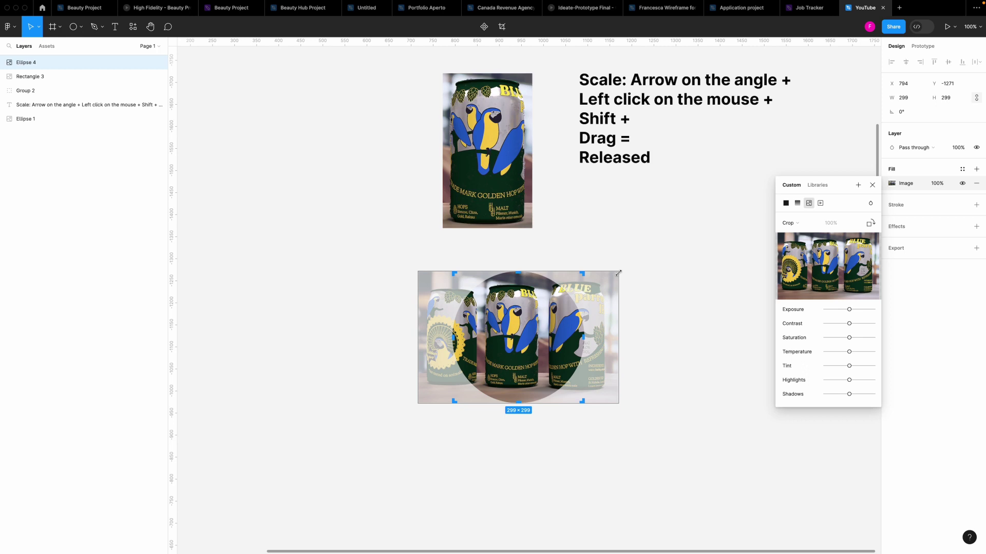
left_click_drag(618, 273, 677, 237)
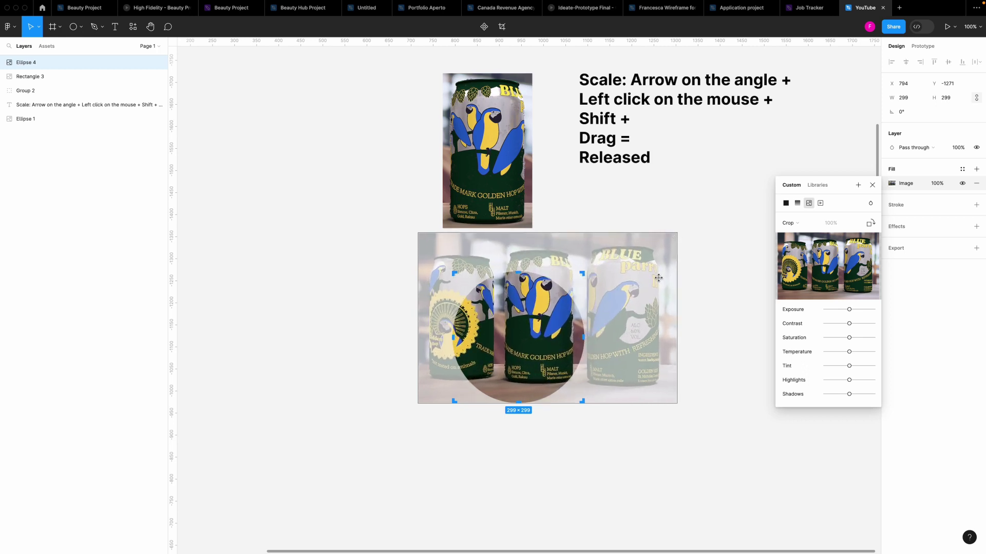
left_click_drag(659, 271, 639, 295)
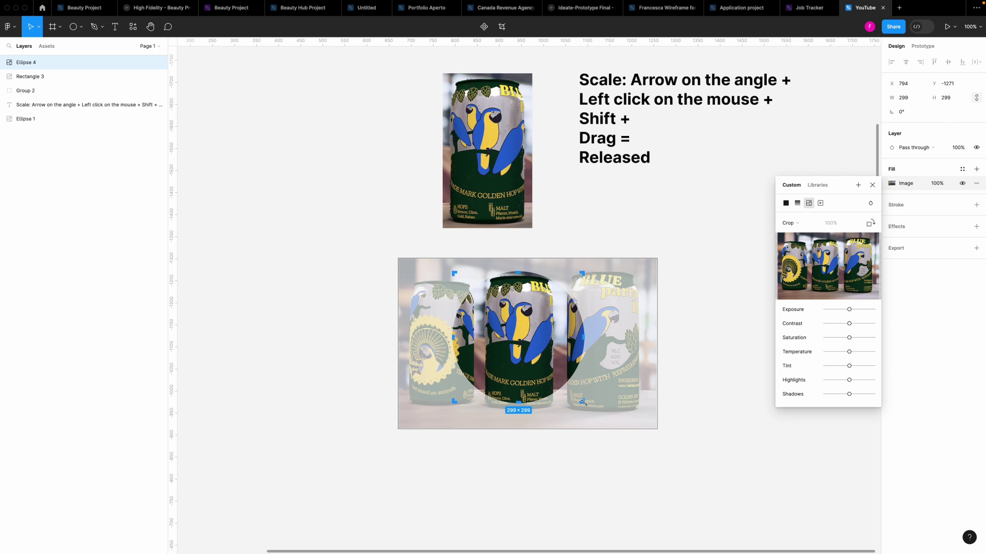
Enlarge the circle to 360×360 with the parrot can centred, and deselect it
left_click_drag(583, 402, 610, 431)
left_click_drag(548, 390, 535, 346)
key("Escape")
left_click(645, 374)
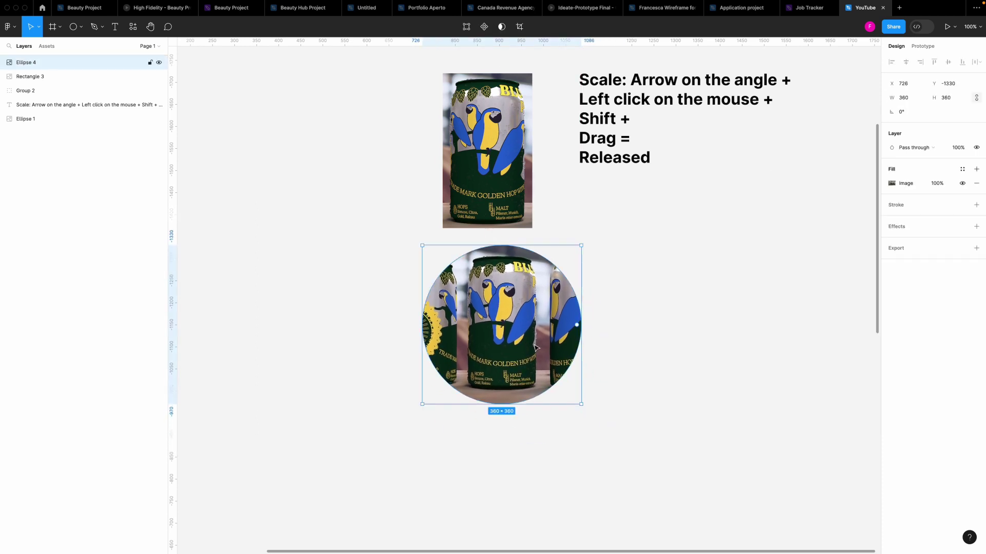
left_click(689, 378)
left_click_drag(697, 378, 564, 405)
left_click(673, 389)
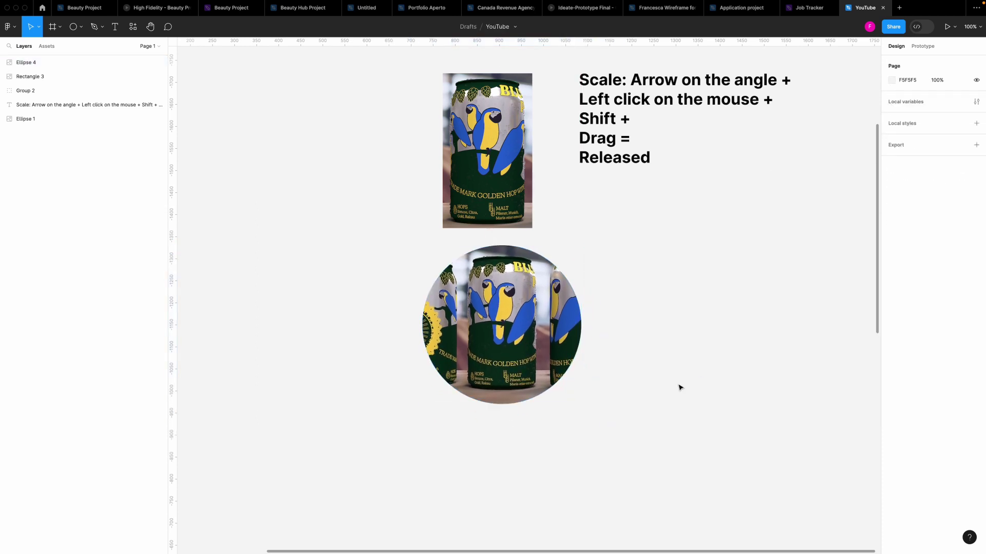
scroll(614, 407, "right", 5)
Draw a 424×424 triangle to the right of the circle
scroll(565, 416, "up", 2)
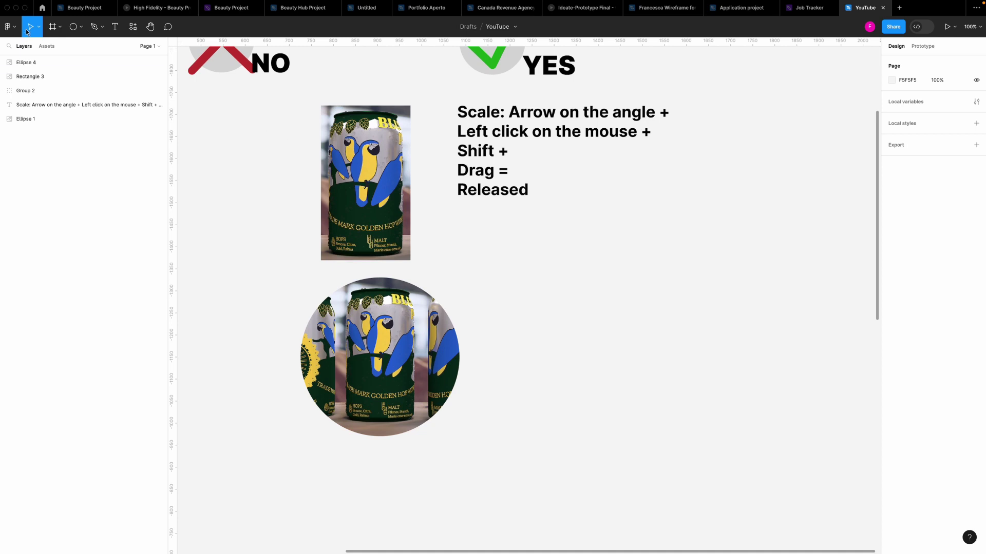
left_click(81, 31)
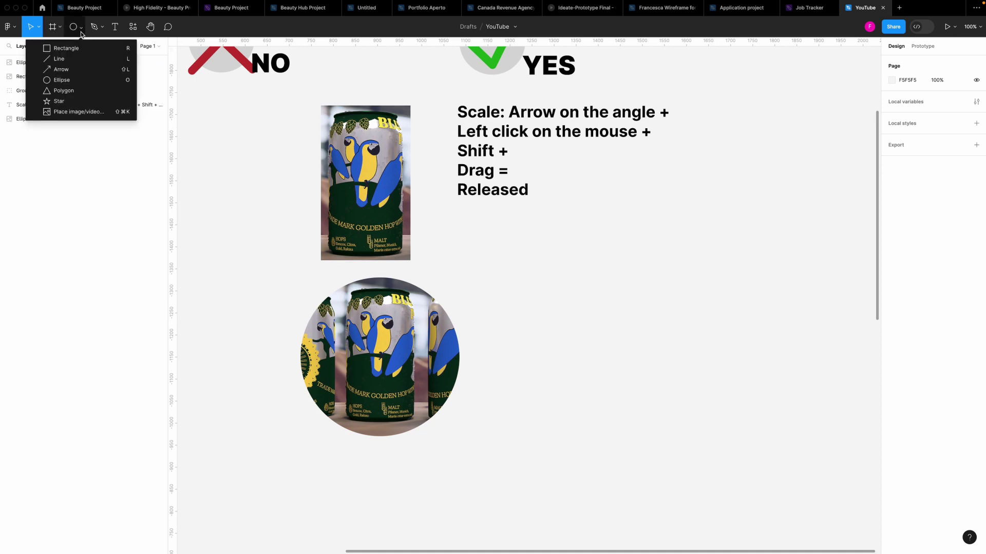
left_click(78, 91)
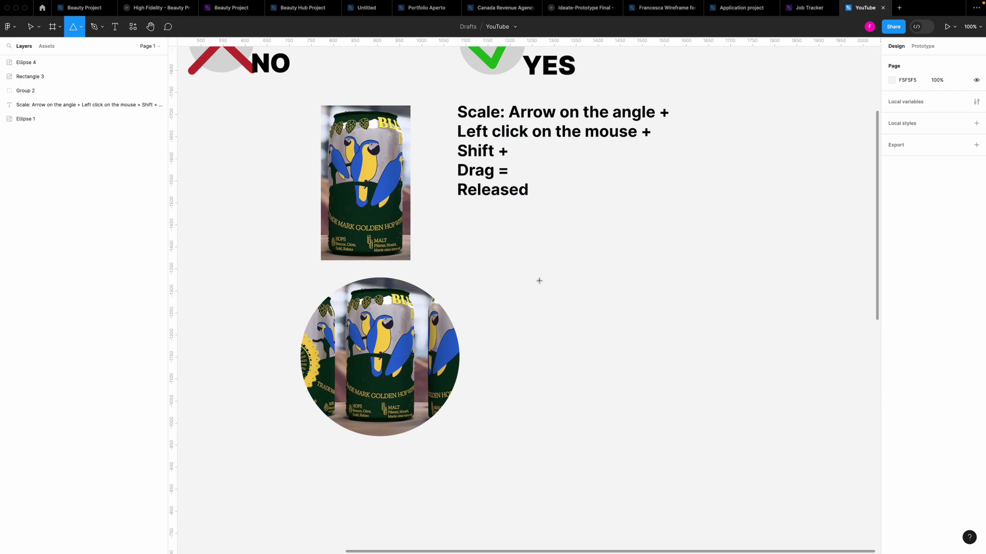
left_click_drag(539, 281, 724, 452)
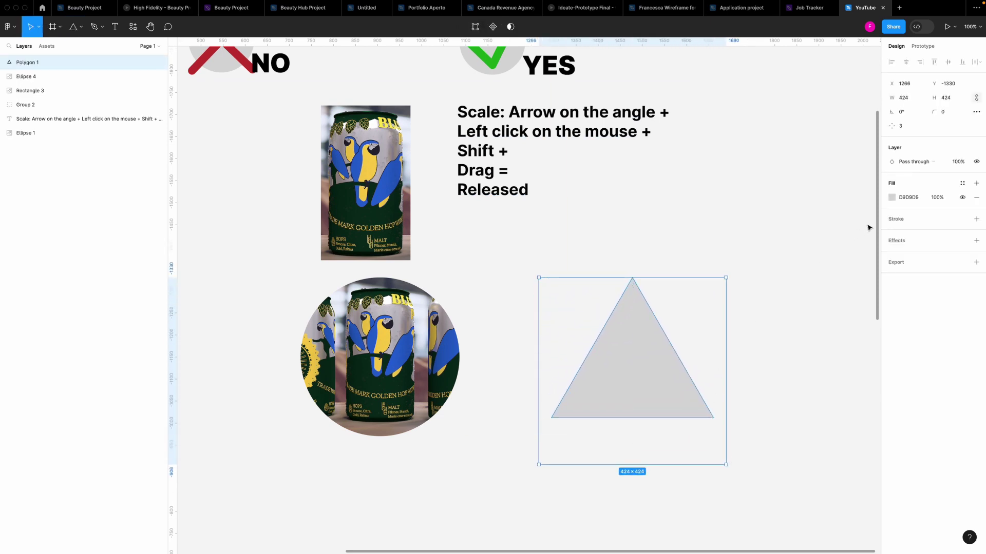
Give the triangle an image fill using the Golden hop beer-can photo
left_click(892, 197)
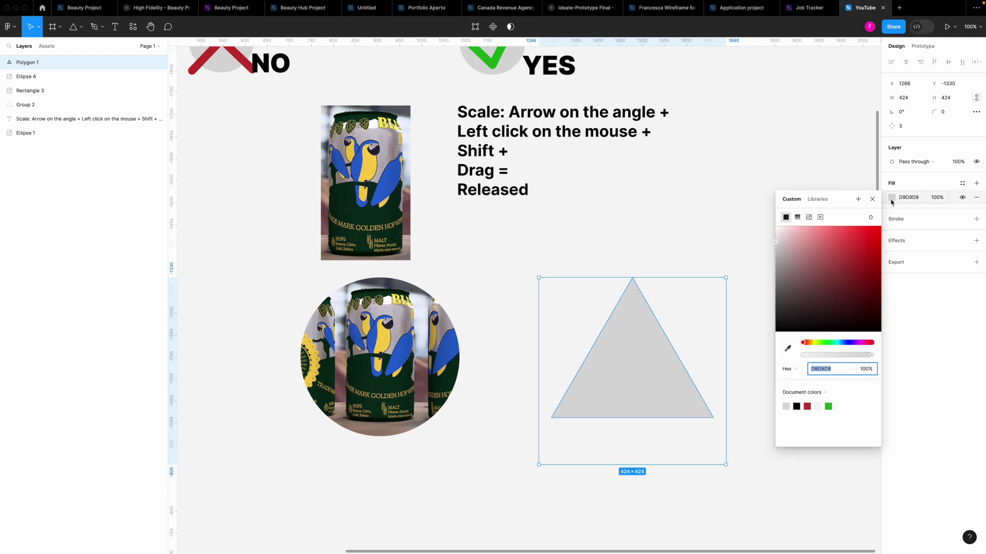
left_click(809, 217)
left_click(827, 280)
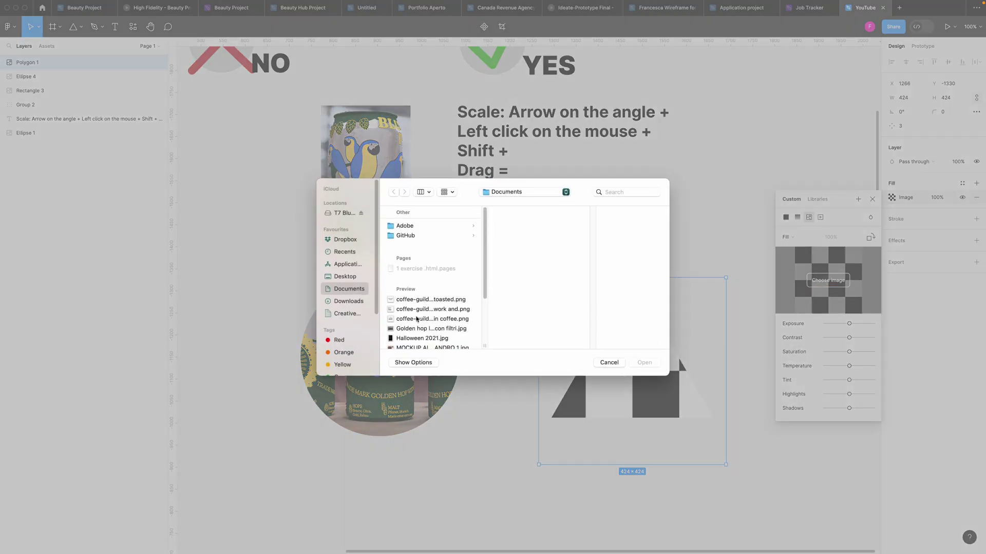
left_click(402, 329)
left_click(644, 363)
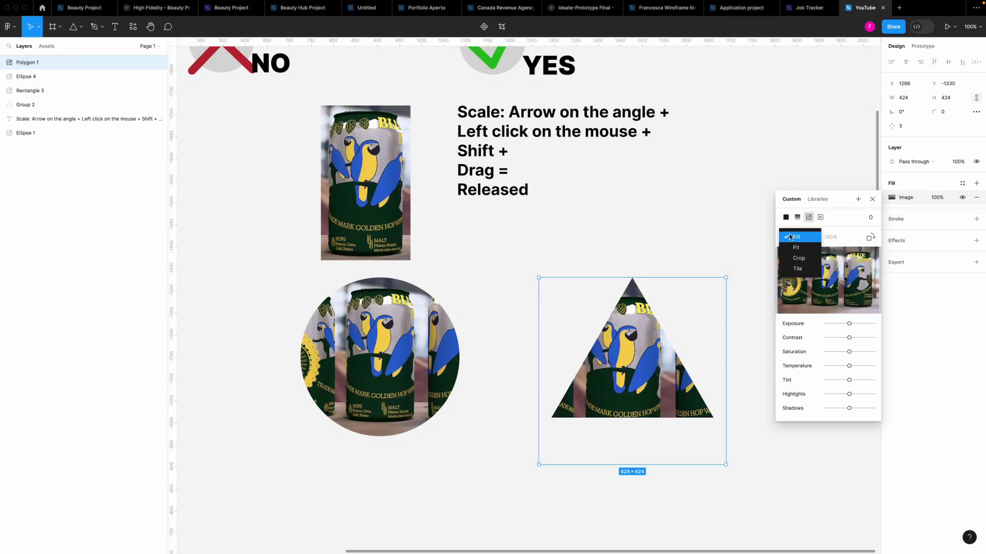
Crop-scale the triangle's photo so one parrot can fills the shape
left_click(798, 258)
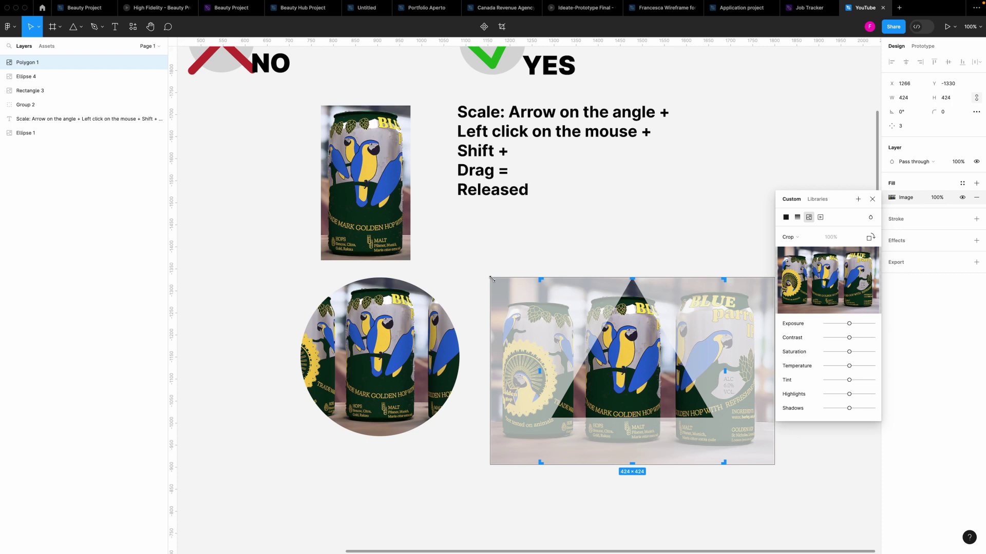
left_click_drag(491, 278, 435, 241)
left_click_drag(538, 320, 537, 320)
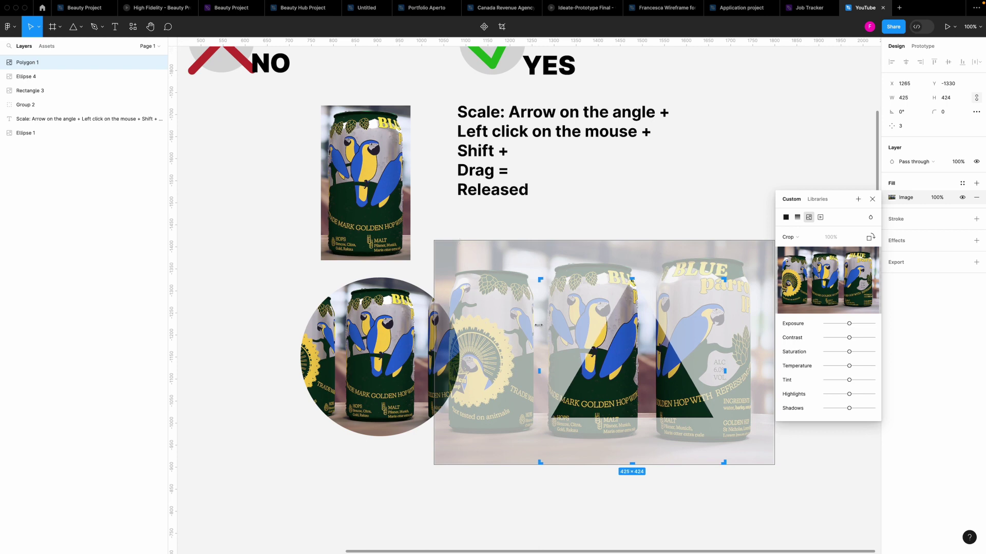
key("super+z")
left_click_drag(507, 351, 542, 364)
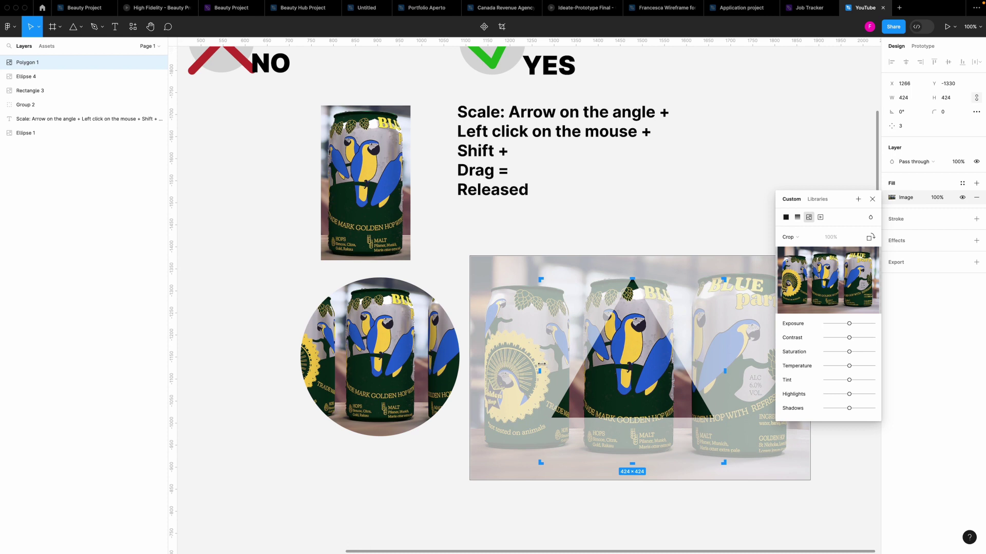
key("Return")
Move the triangle left, closer beside the circle
left_click(636, 251)
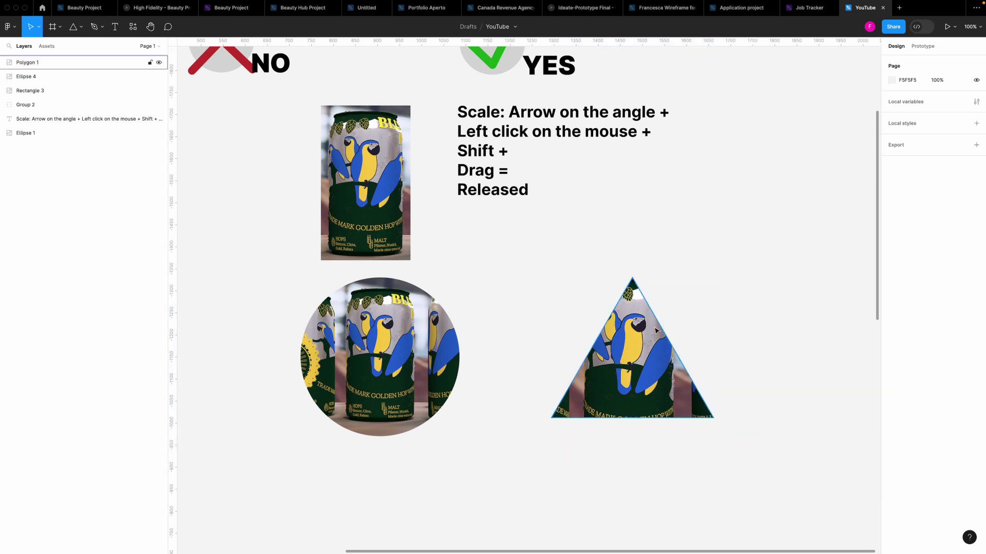
left_click(647, 351)
left_click_drag(647, 351, 588, 362)
left_click(704, 294)
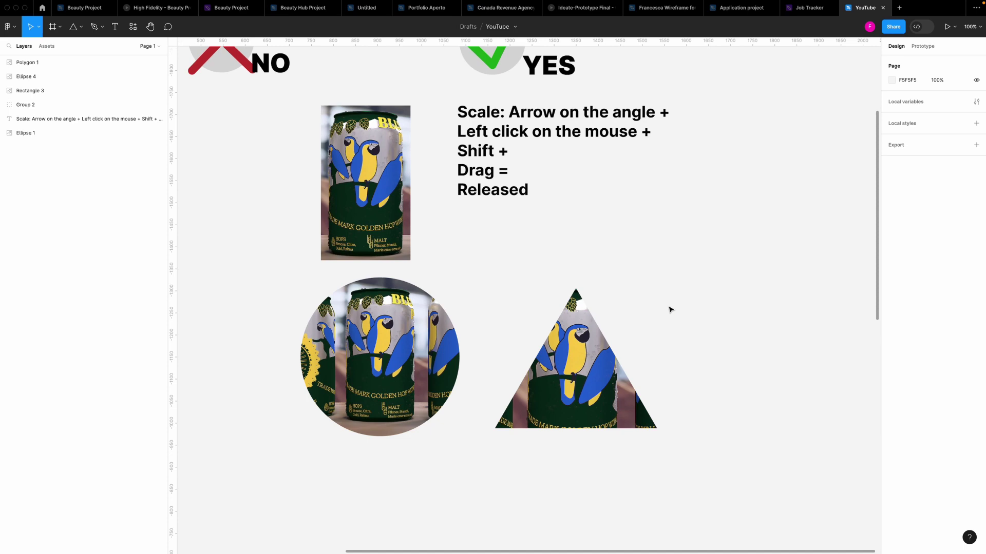
scroll(662, 299, "up", 1)
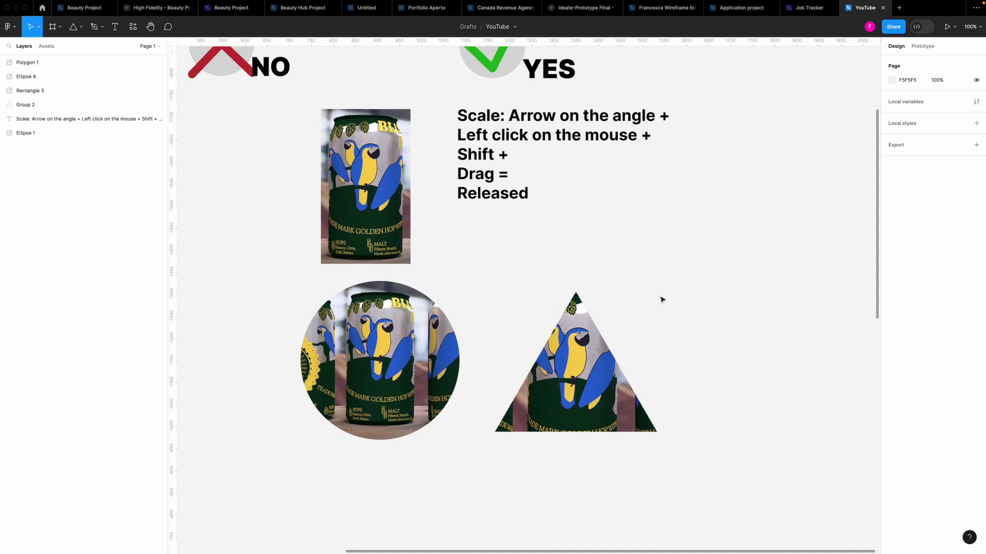
scroll(662, 299, "up", 3)
scroll(662, 299, "up", 8)
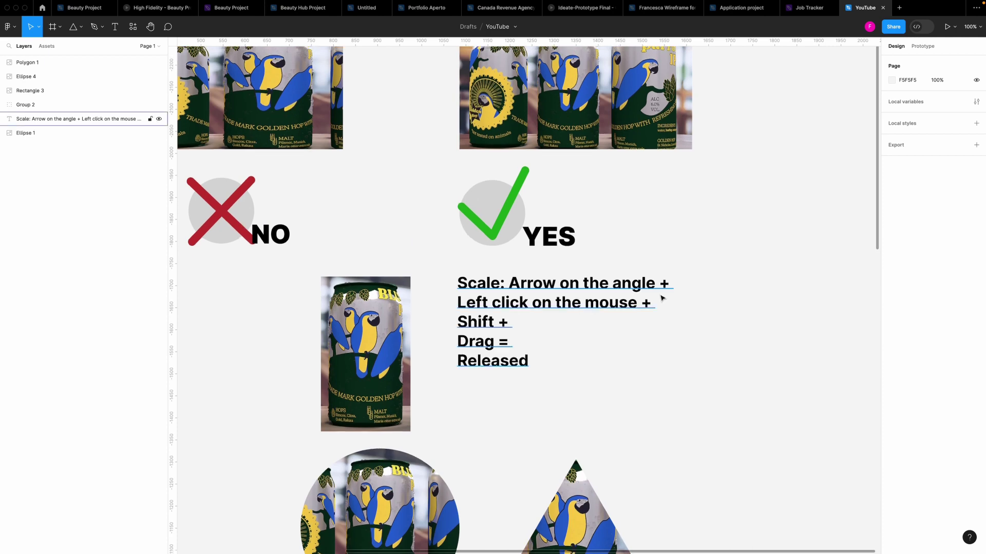